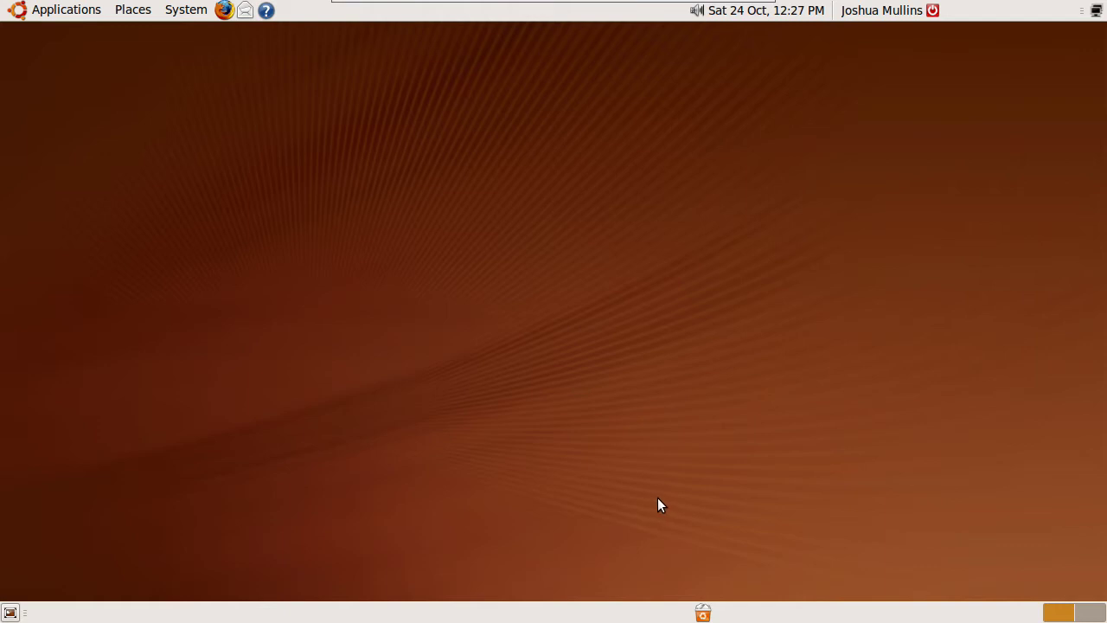
Launch Users and Groups from the System > Administration menu
click(186, 12)
mouse_move(214, 66)
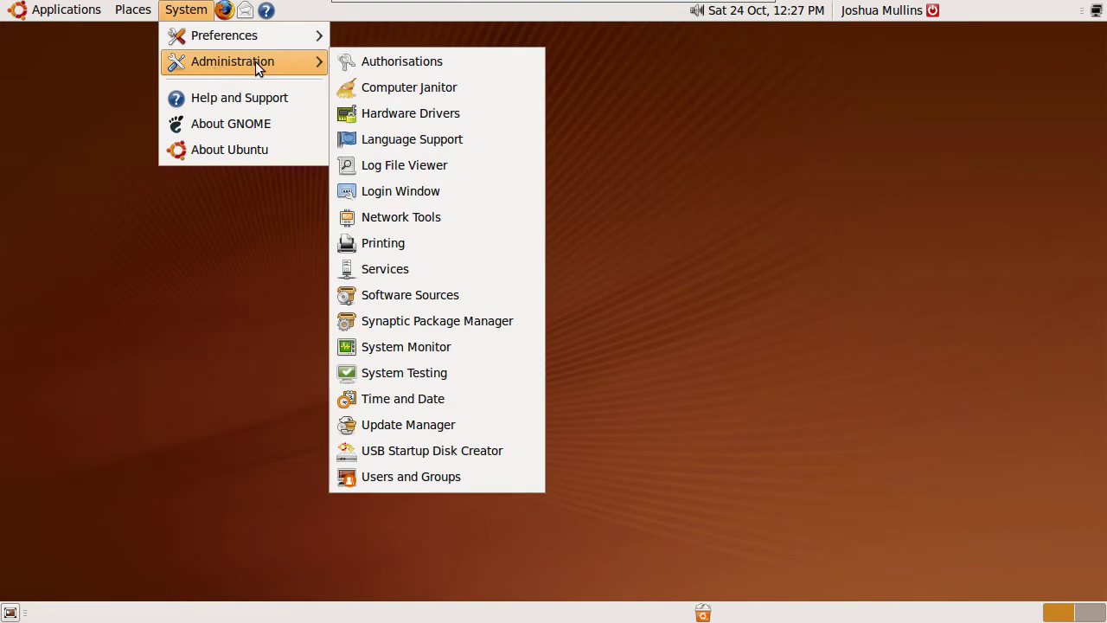
click(419, 479)
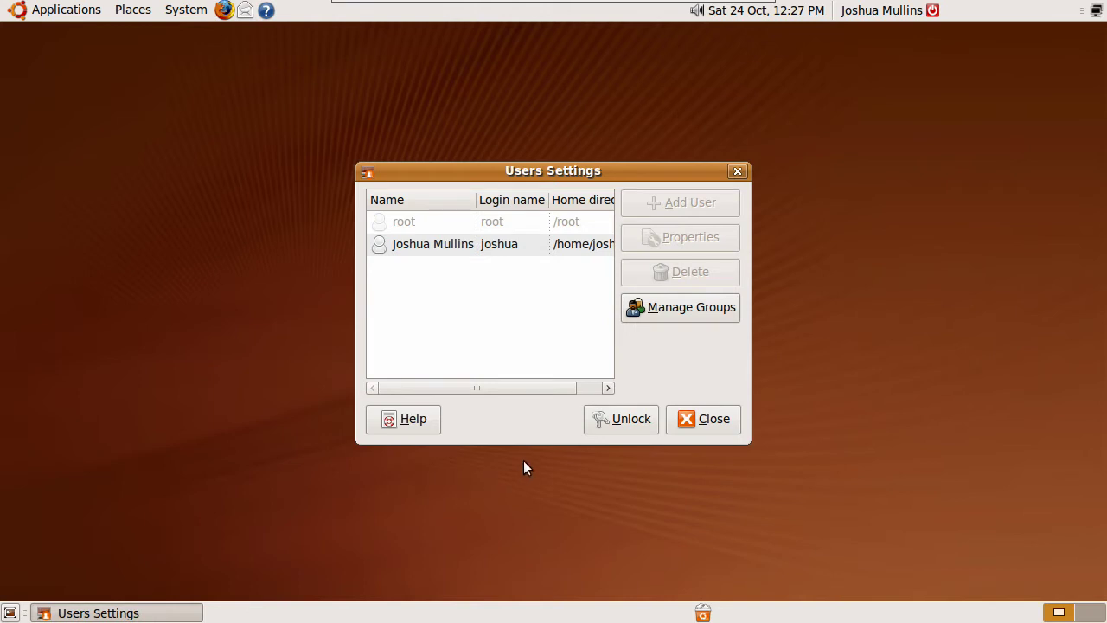
Unlock user management with the administrator password and begin adding a new user
click(602, 421)
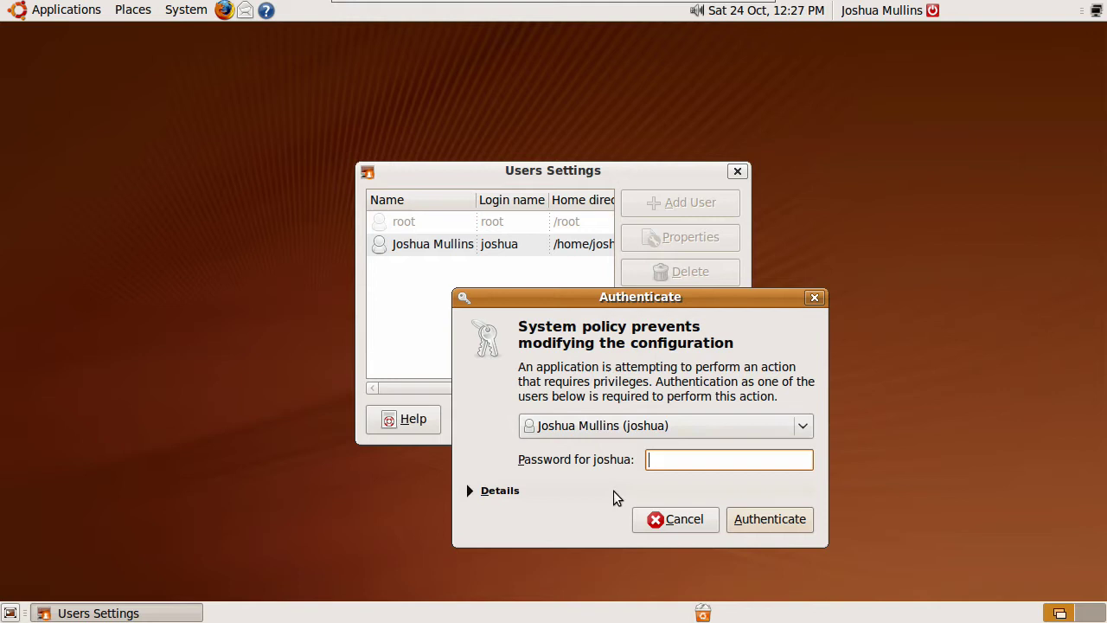
text(****)
click(752, 523)
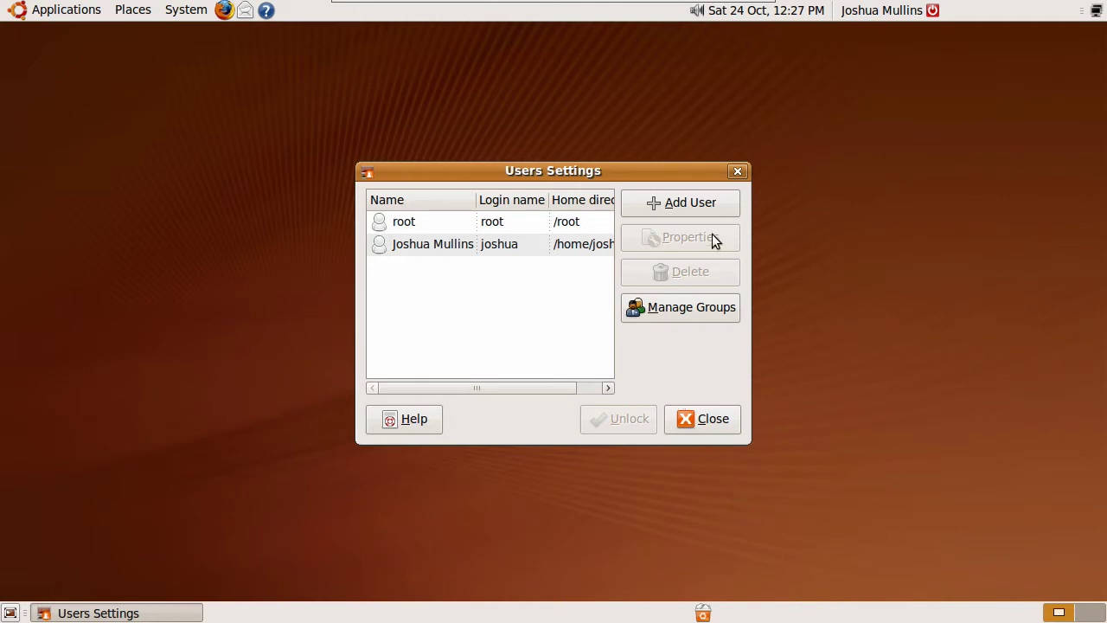
click(665, 206)
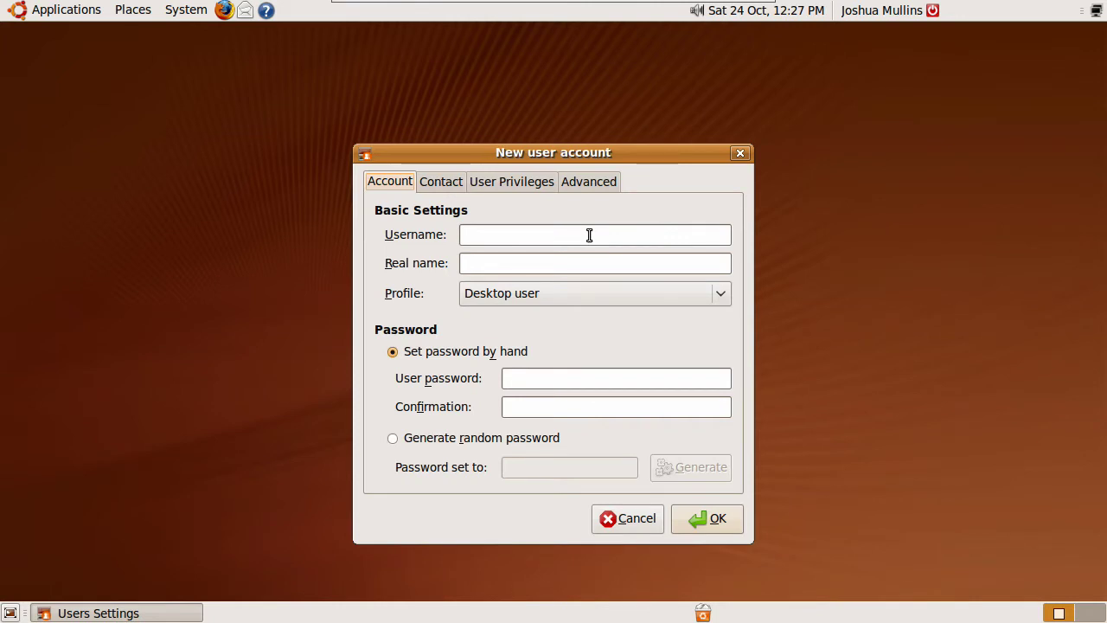
Enter username 'demo' and real name 'Demonstration' for the new account
click(589, 235)
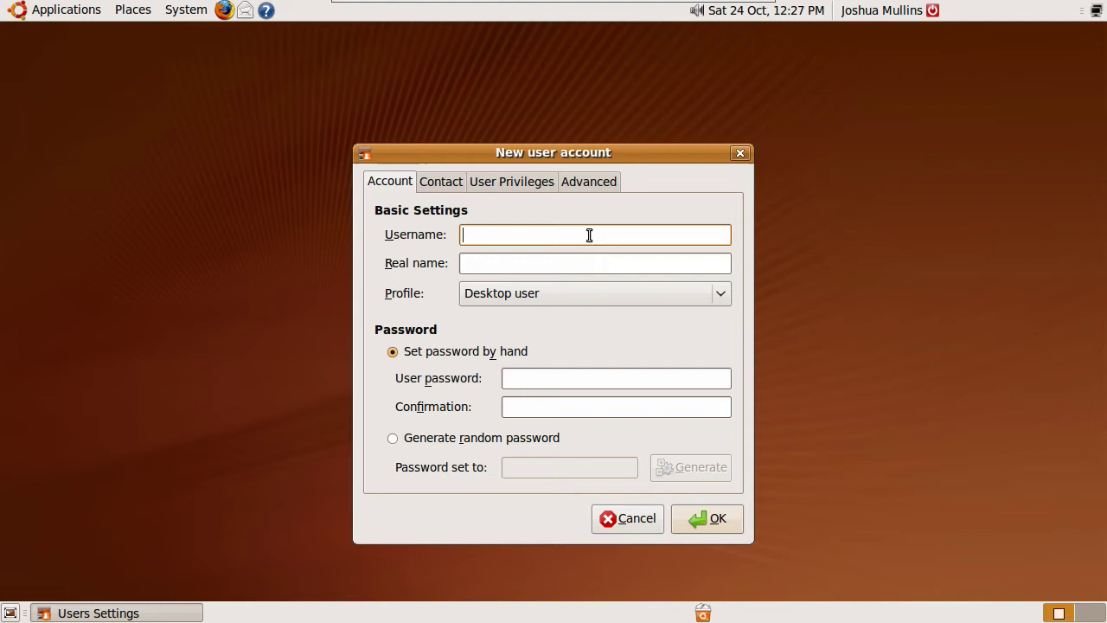
text(demo)
key(Tab)
text(De)
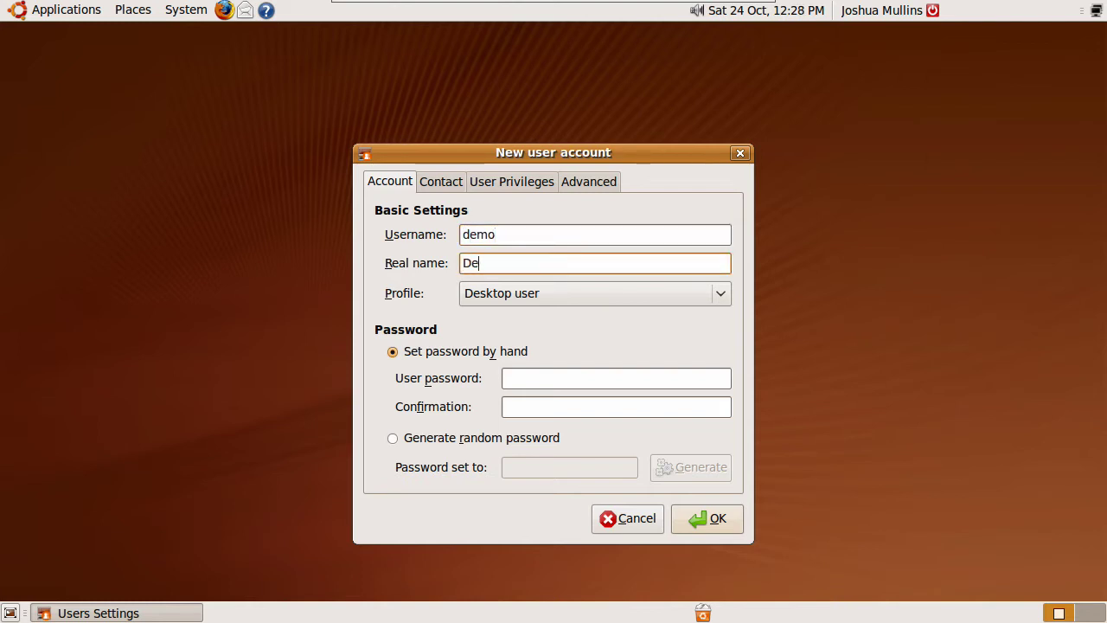
text(monstration)
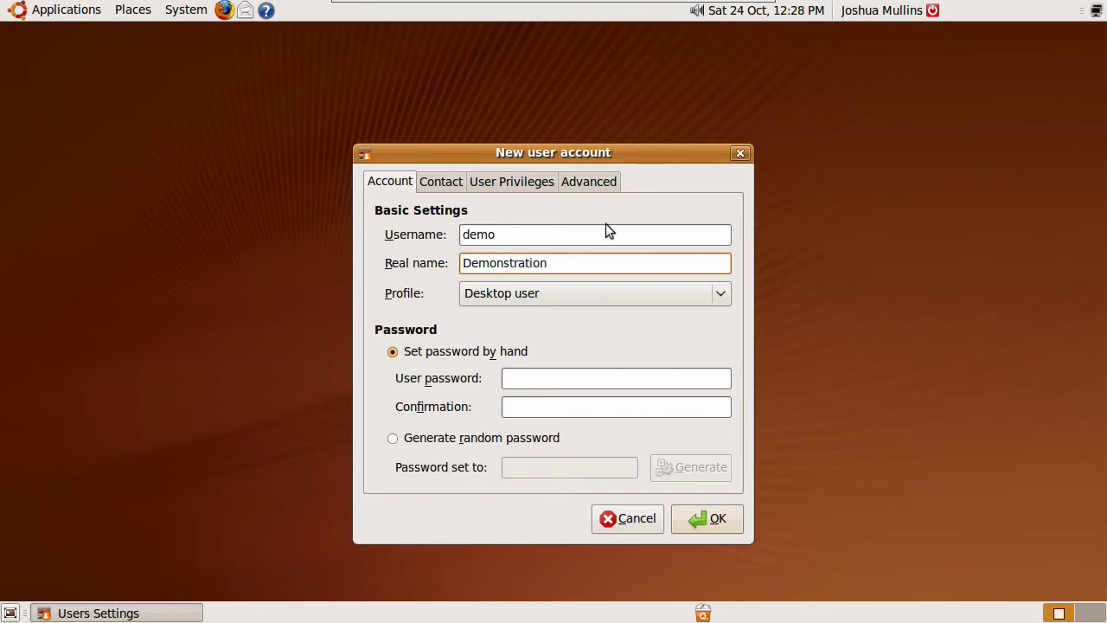
Keep the Desktop user profile and enter the account password in both password fields
click(719, 301)
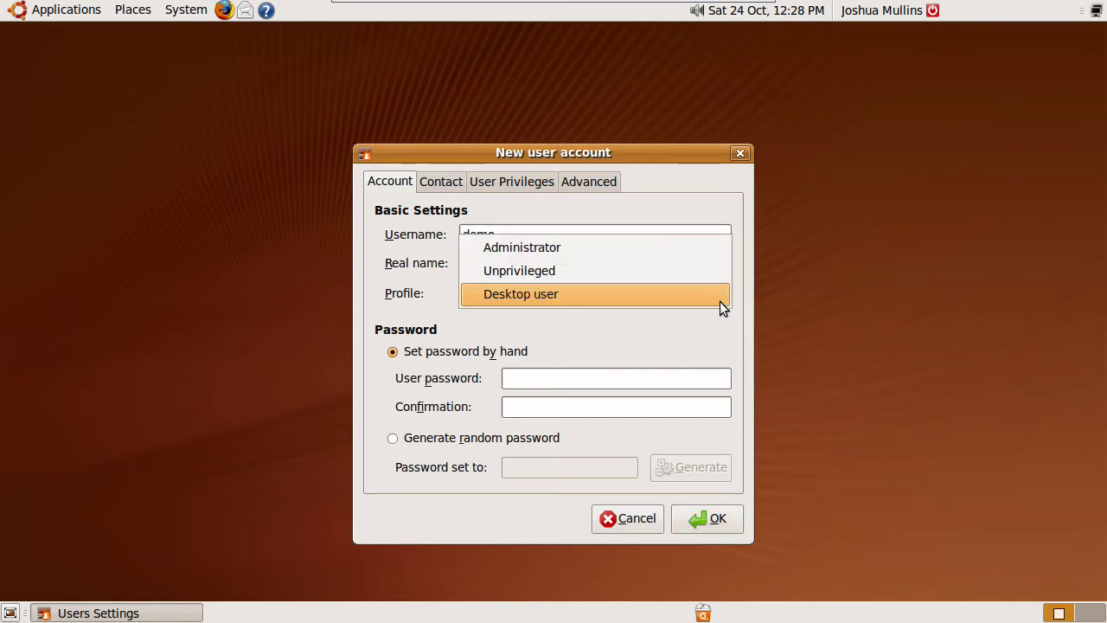
click(654, 294)
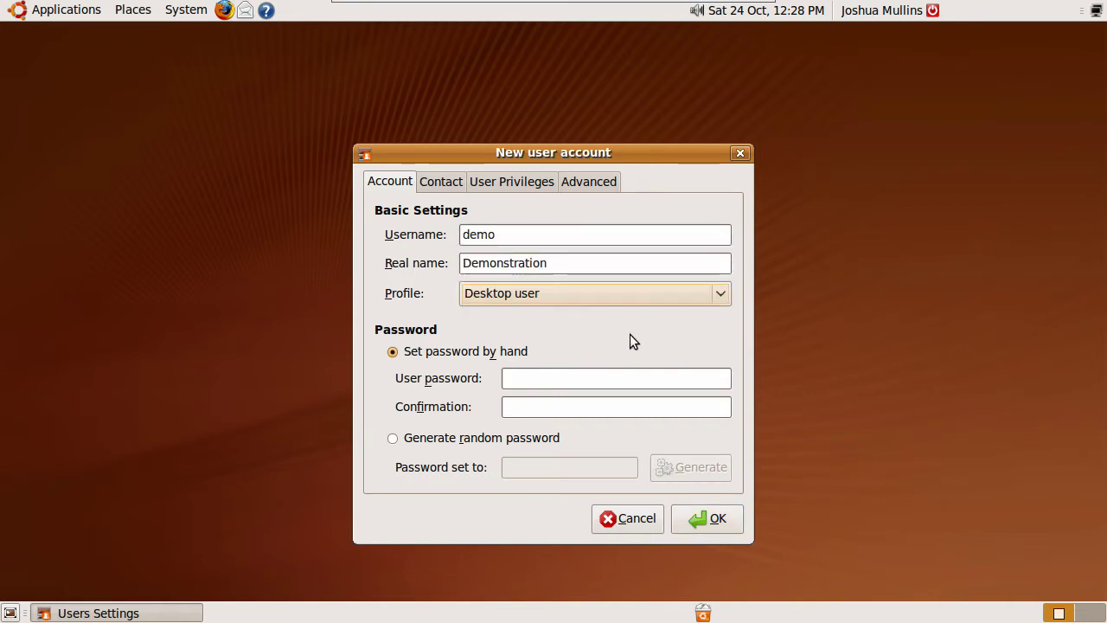
click(550, 376)
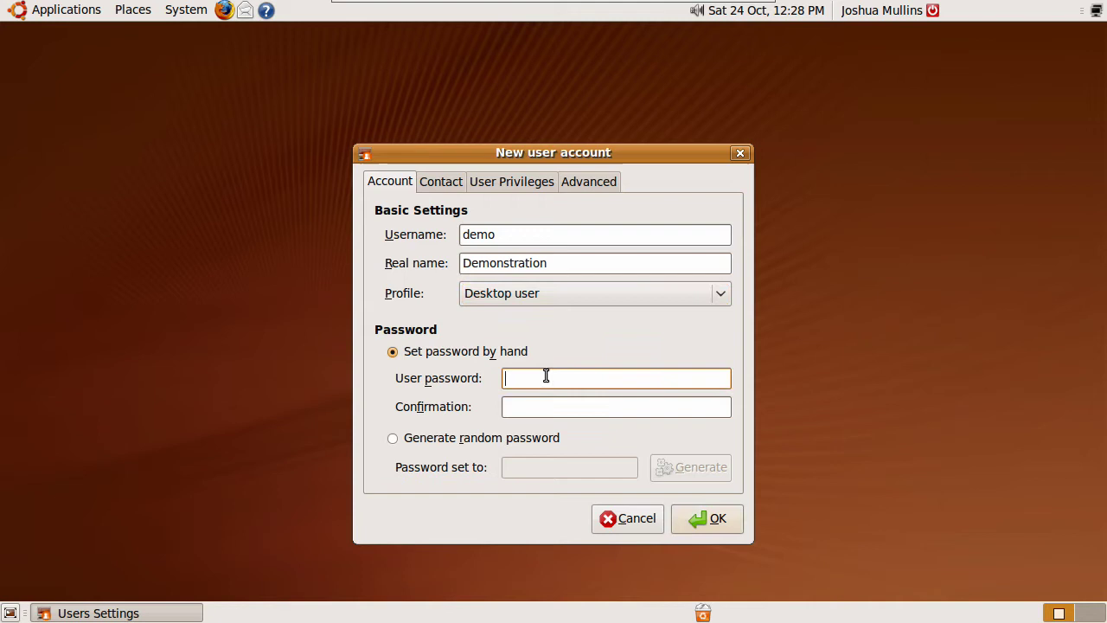
text(demo)
key(Tab)
text(demo)
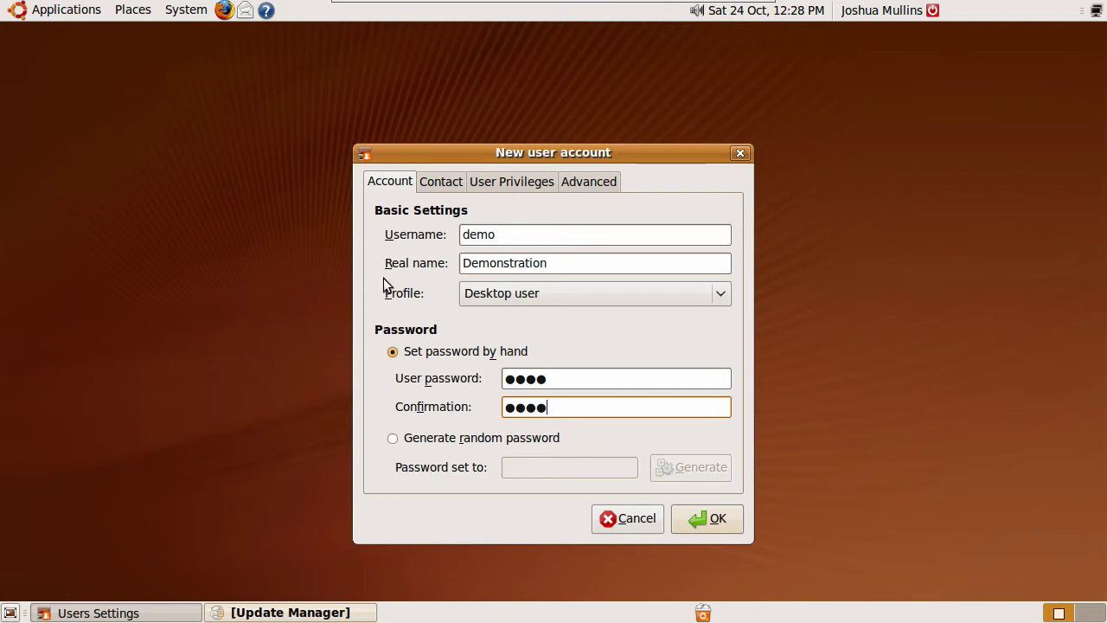
Review the Contact and User Privileges tabs, set Main group to users under Advanced, and submit
click(442, 182)
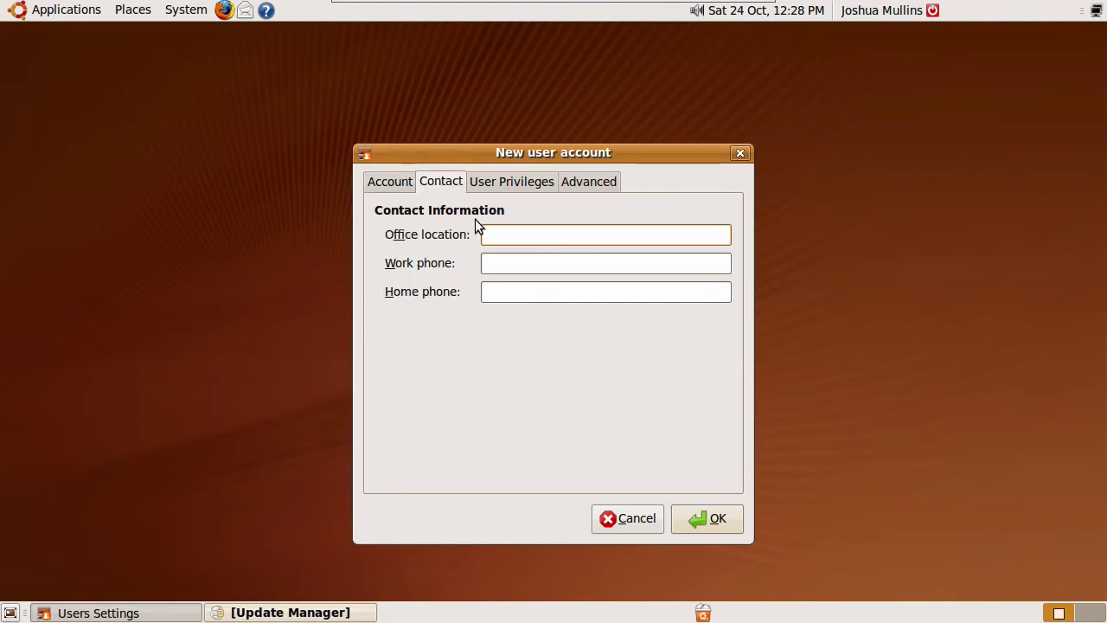
click(508, 175)
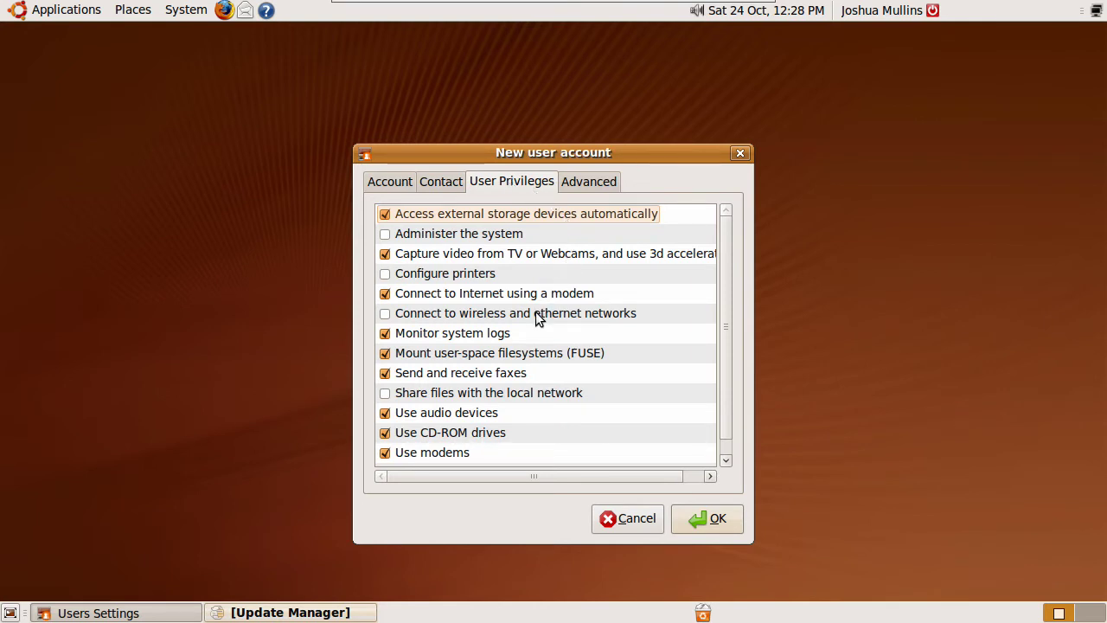
click(609, 189)
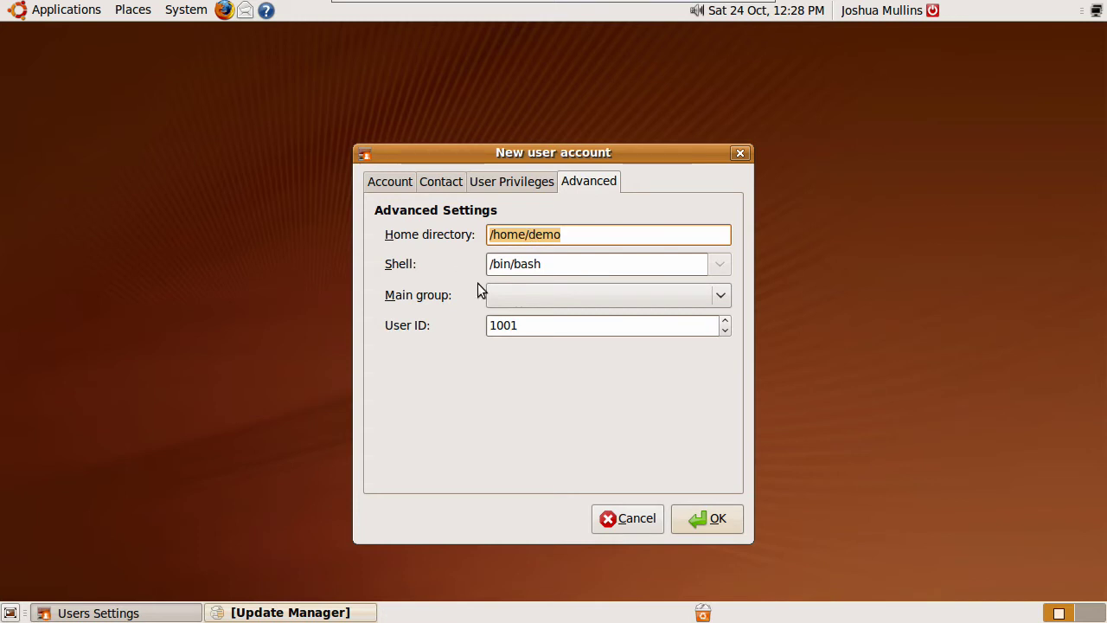
click(717, 298)
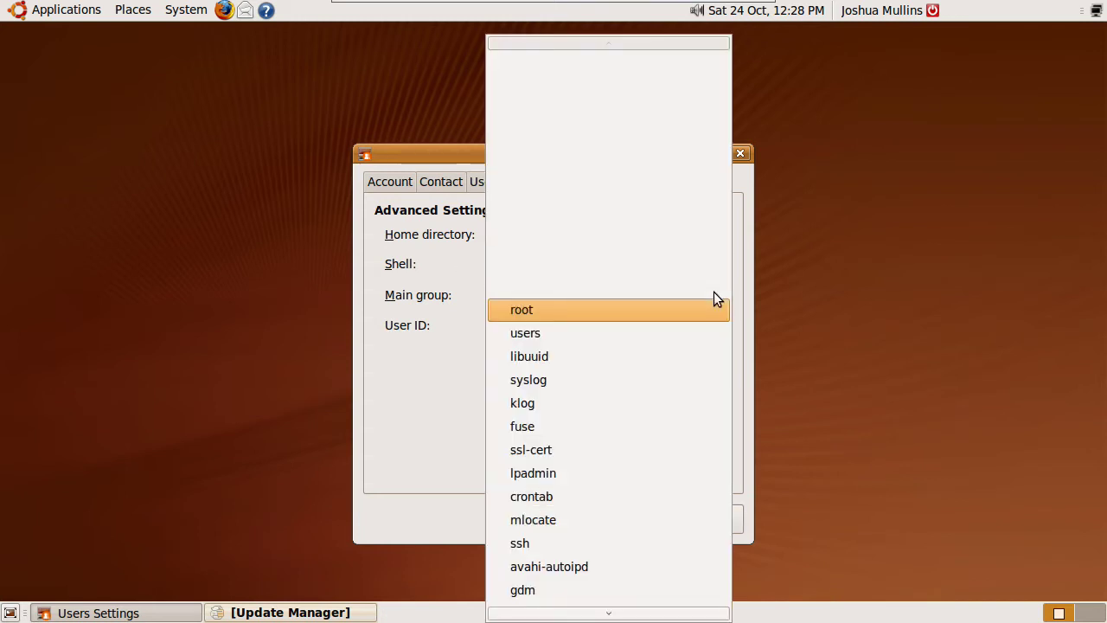
click(638, 333)
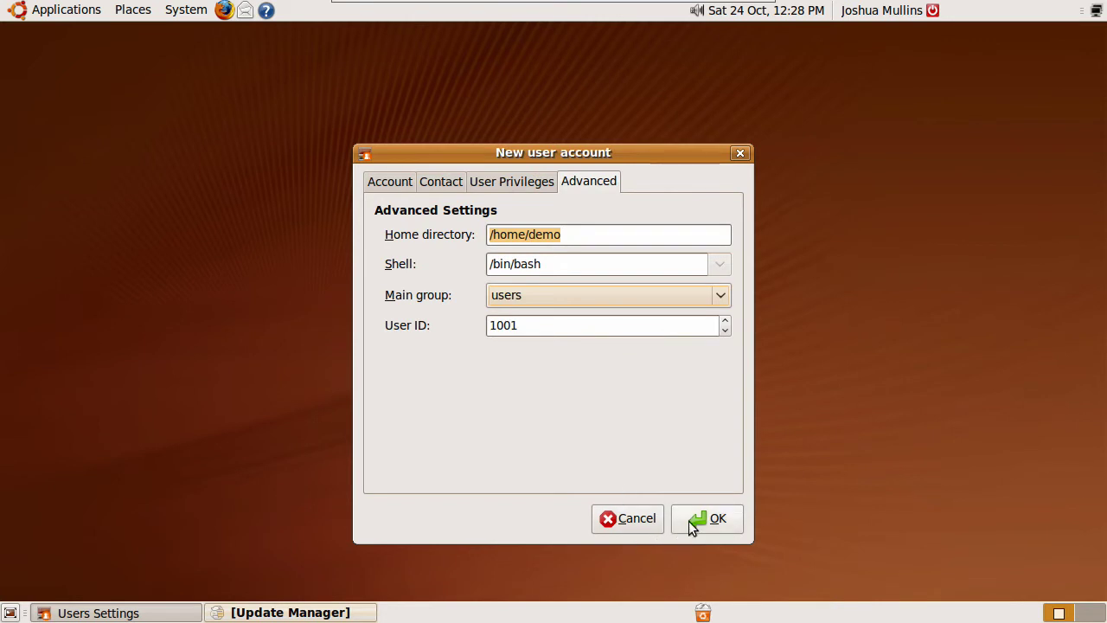
click(688, 520)
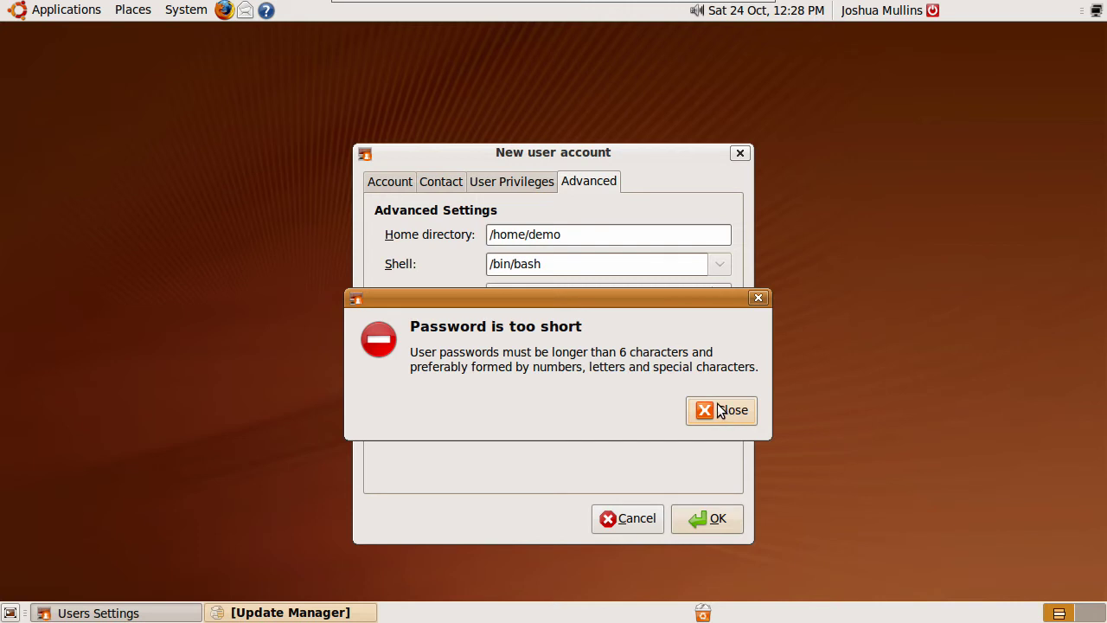
Dismiss the too-short error, replace the password with a longer one in both fields, and create the account
click(721, 410)
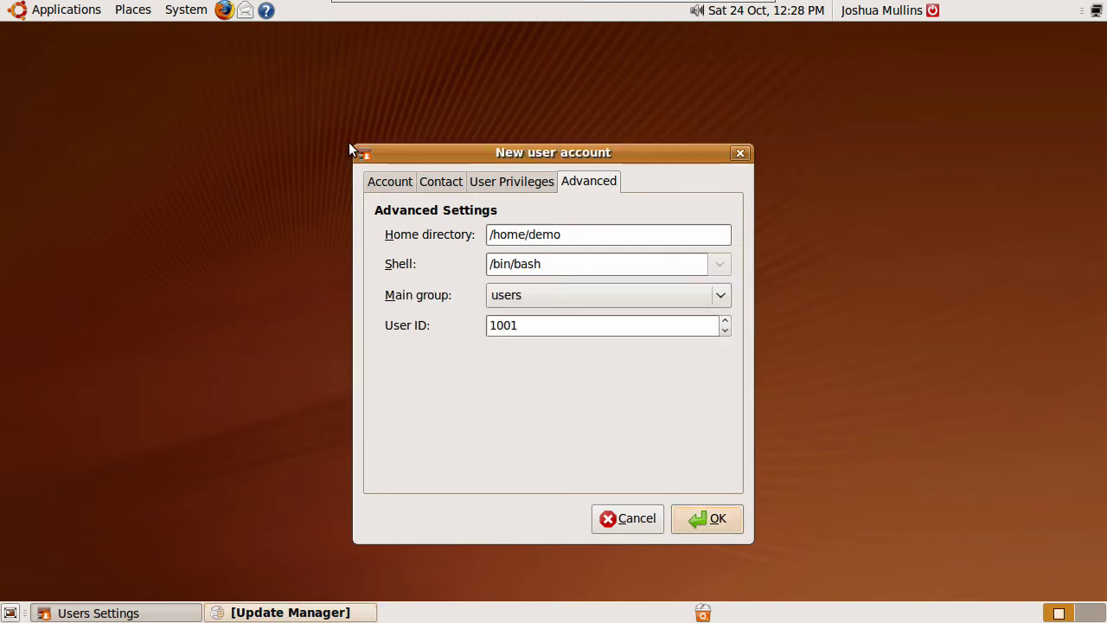
click(386, 180)
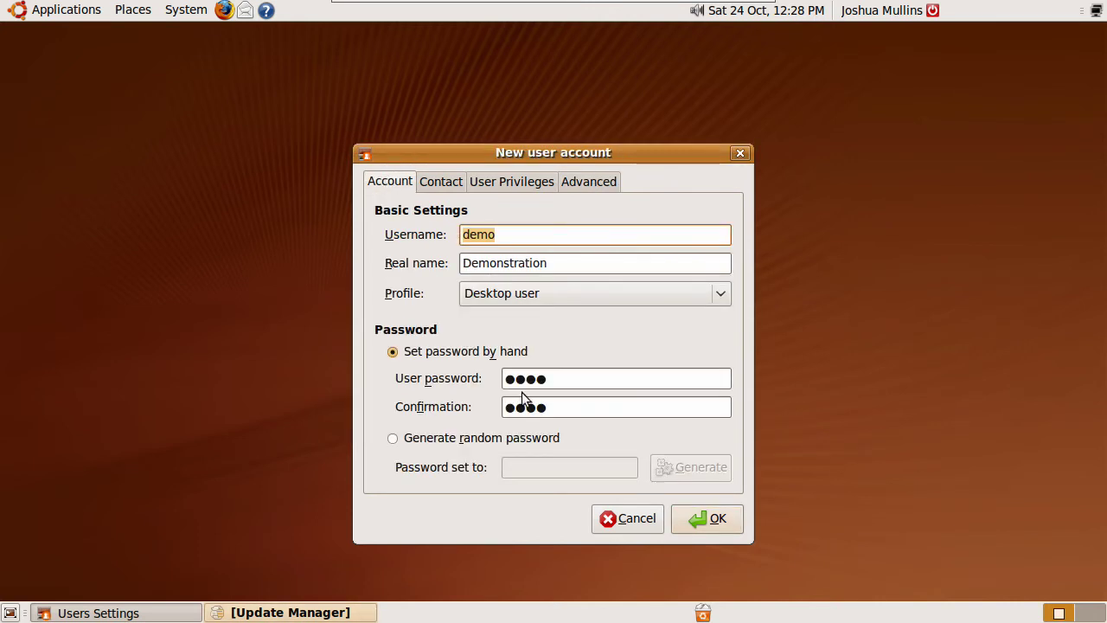
drag(565, 384, 501, 377)
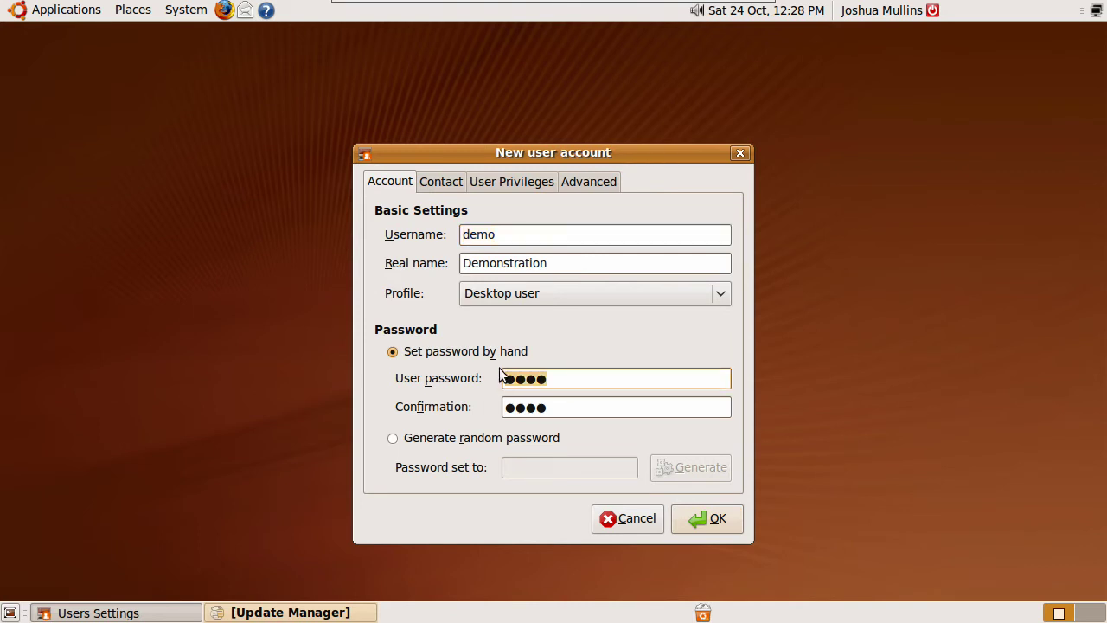
text(password)
key(Tab)
text(pas)
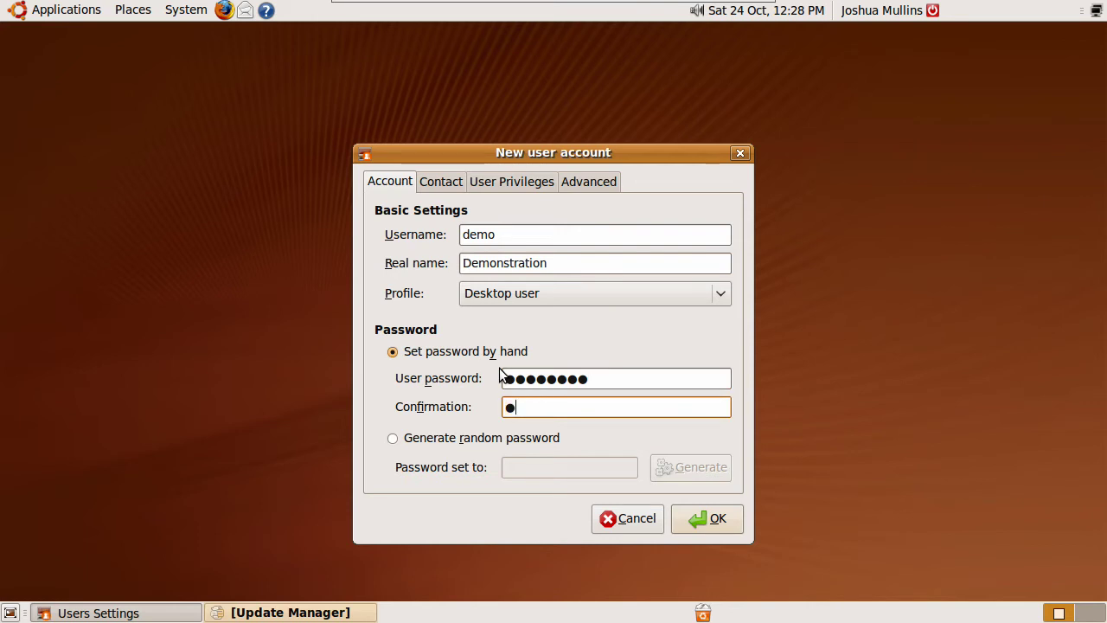
text(sword)
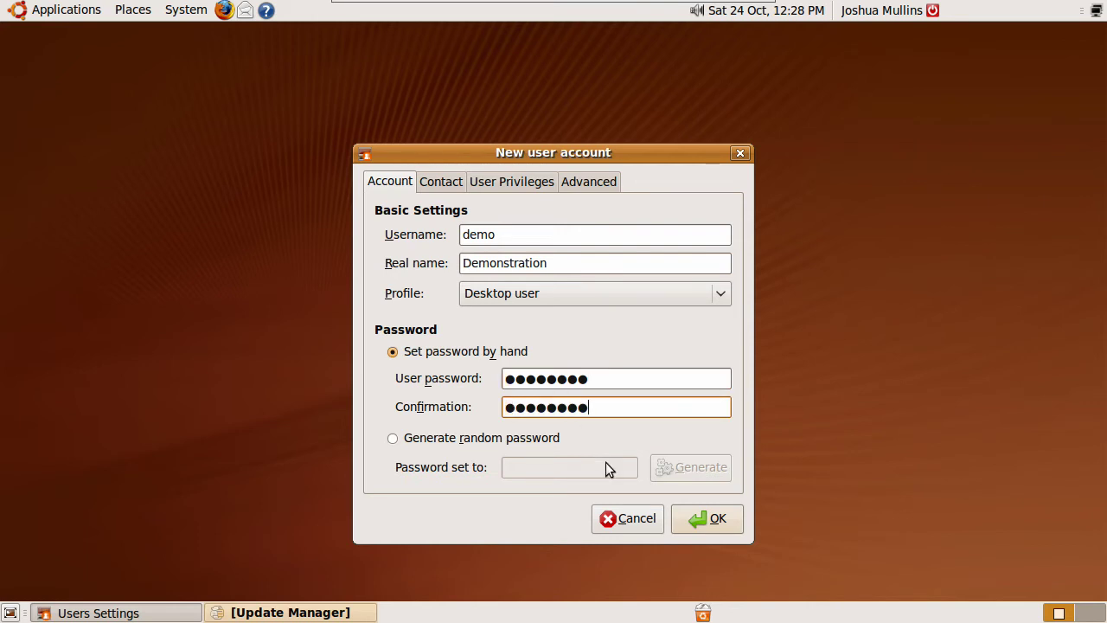
click(692, 517)
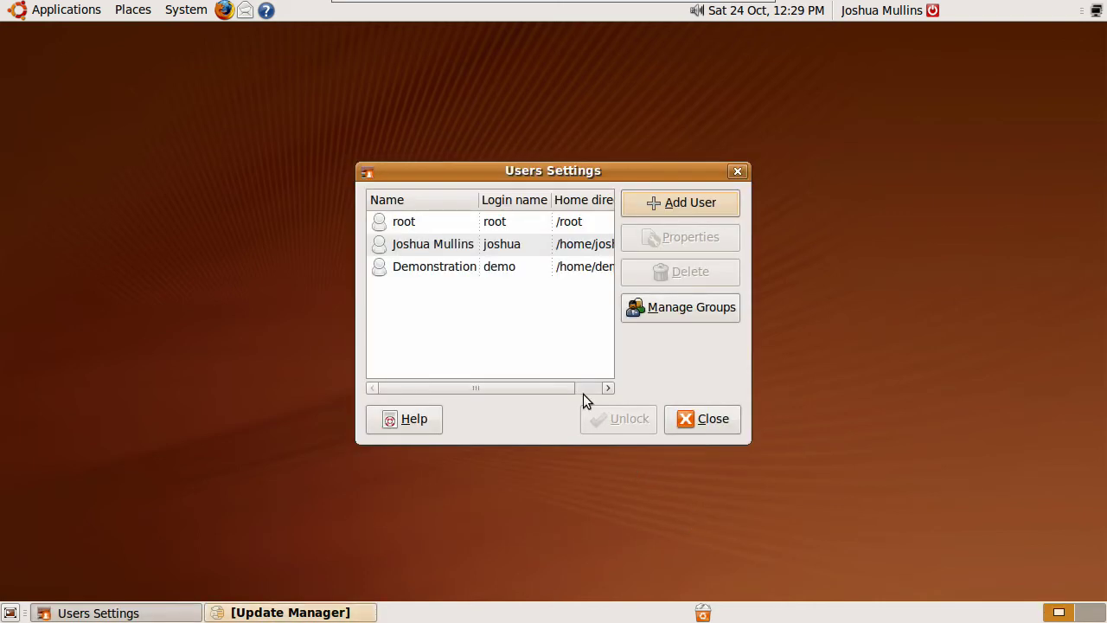
Close the user accounts window with Demonstration selected and choose Log Out from the top-panel user menu
click(422, 268)
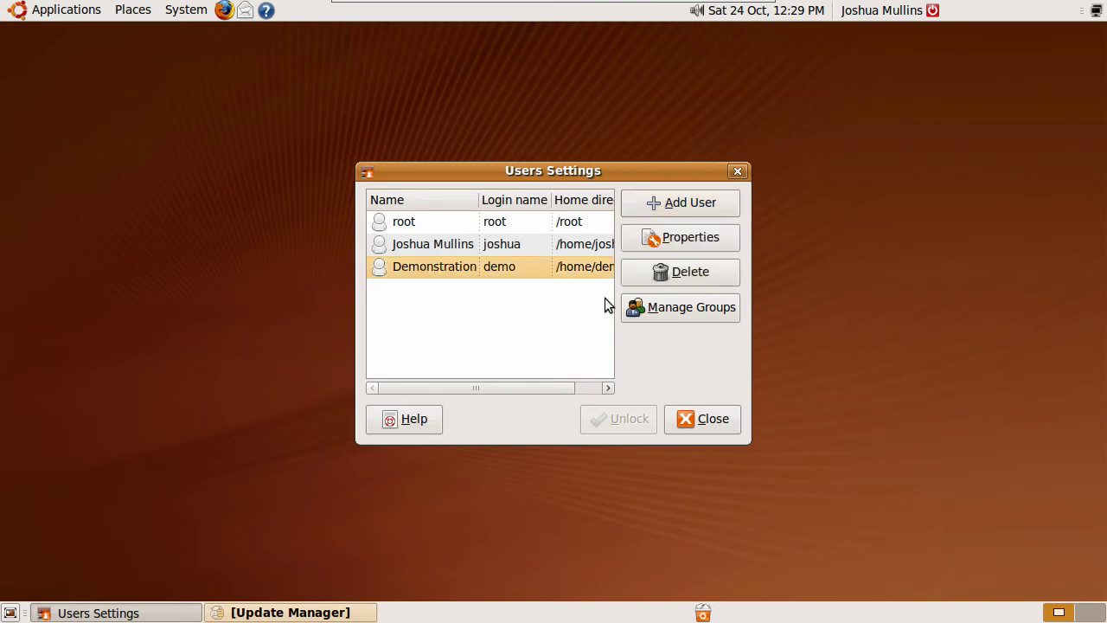
click(703, 427)
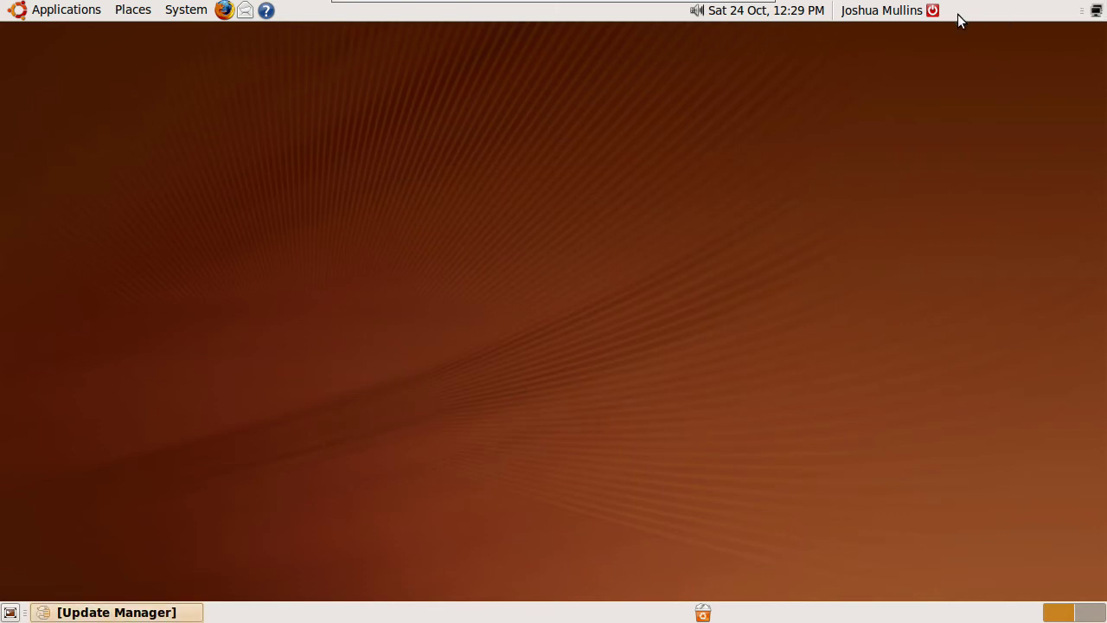
click(934, 12)
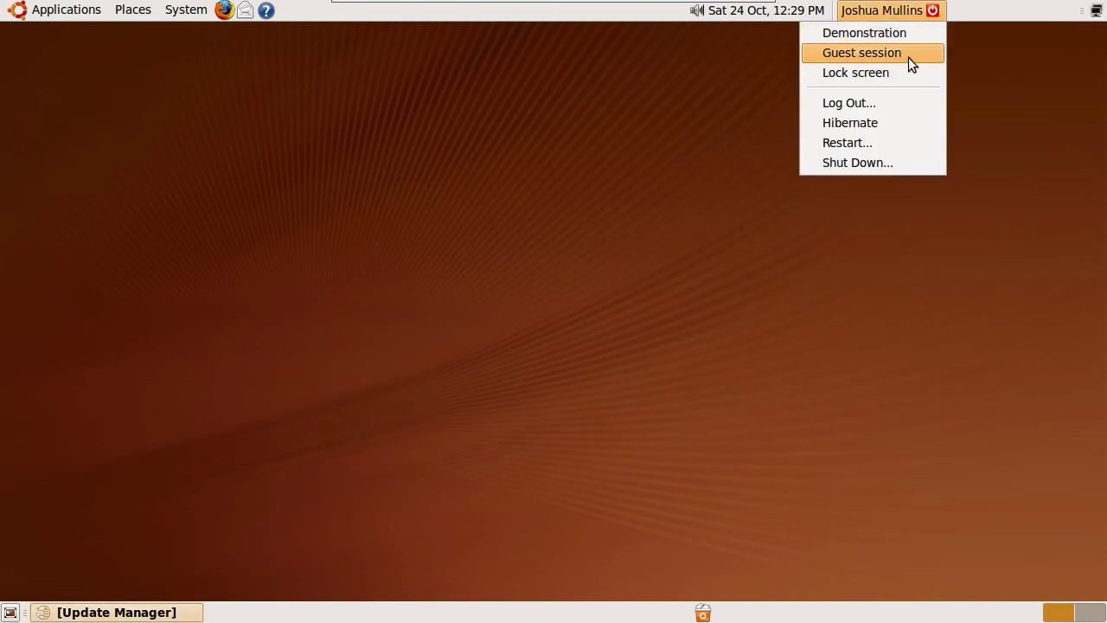
click(885, 105)
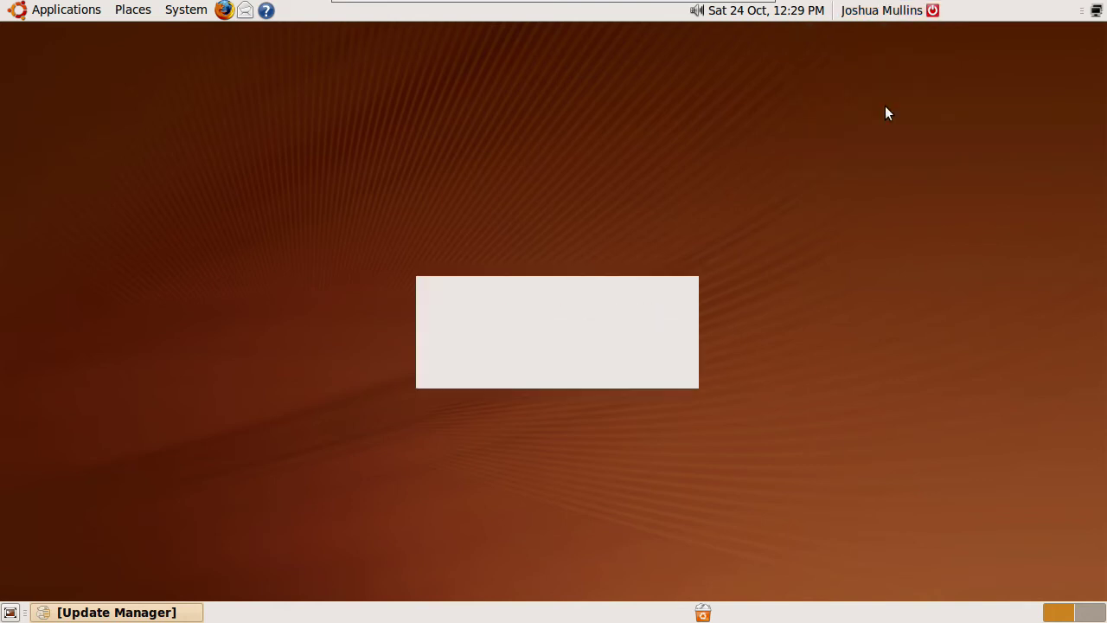
Confirm the logout and sign in at the login screen as user demo with its password
click(633, 374)
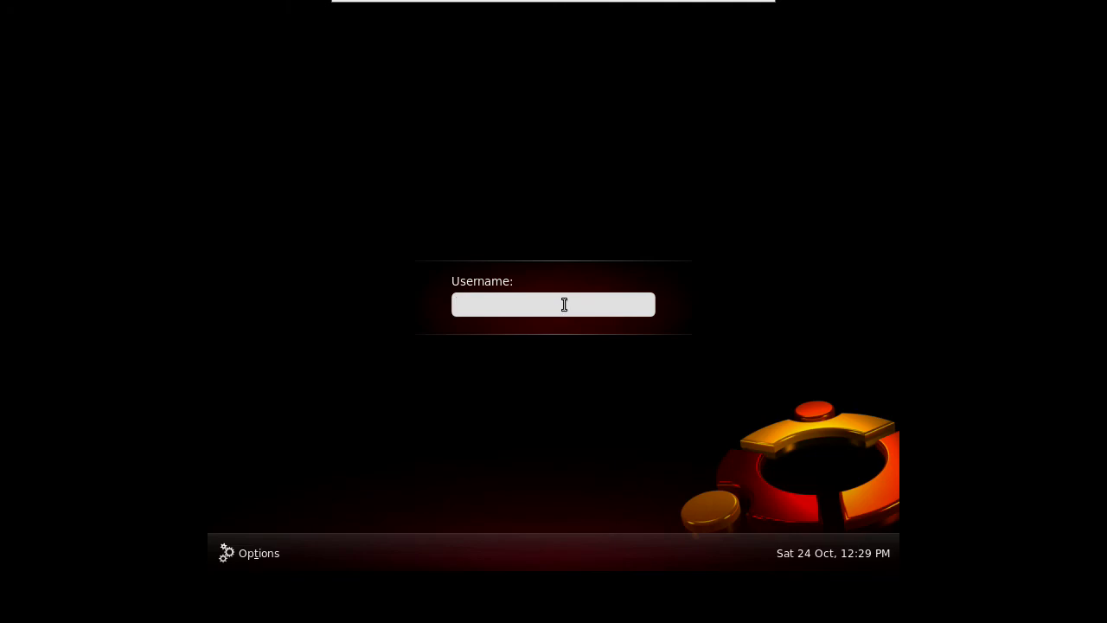
text(demonst)
key(BackSpace)
key(BackSpace)
key(BackSpace)
key(Return)
text(••••••)
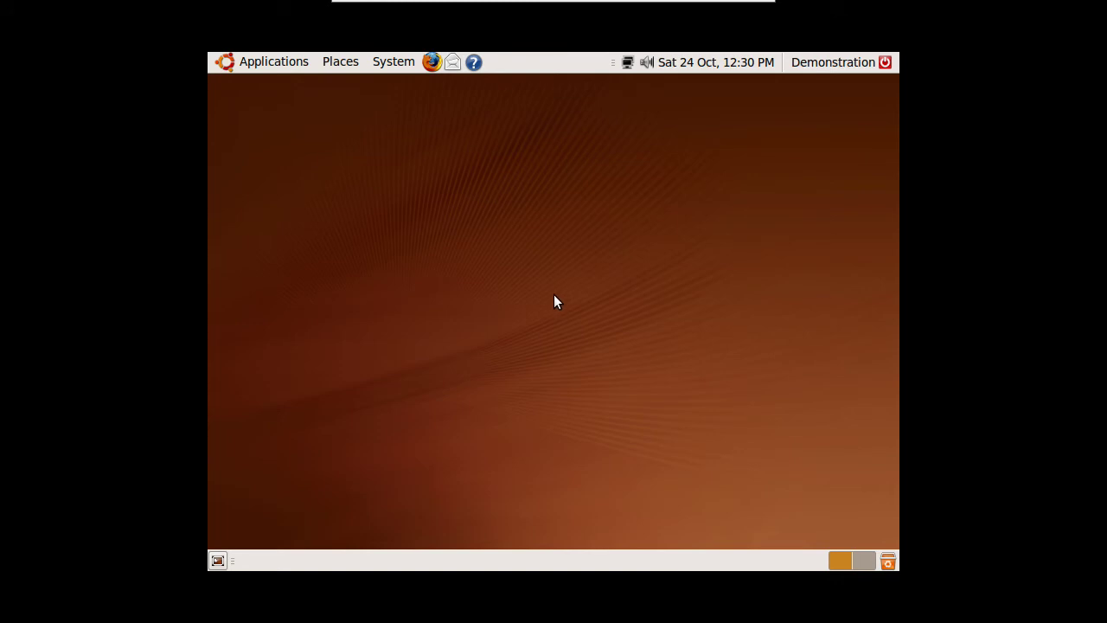
In System > Preferences > Display, apply and keep 1280 x 720 (16:9) resolution, then close the window
click(397, 63)
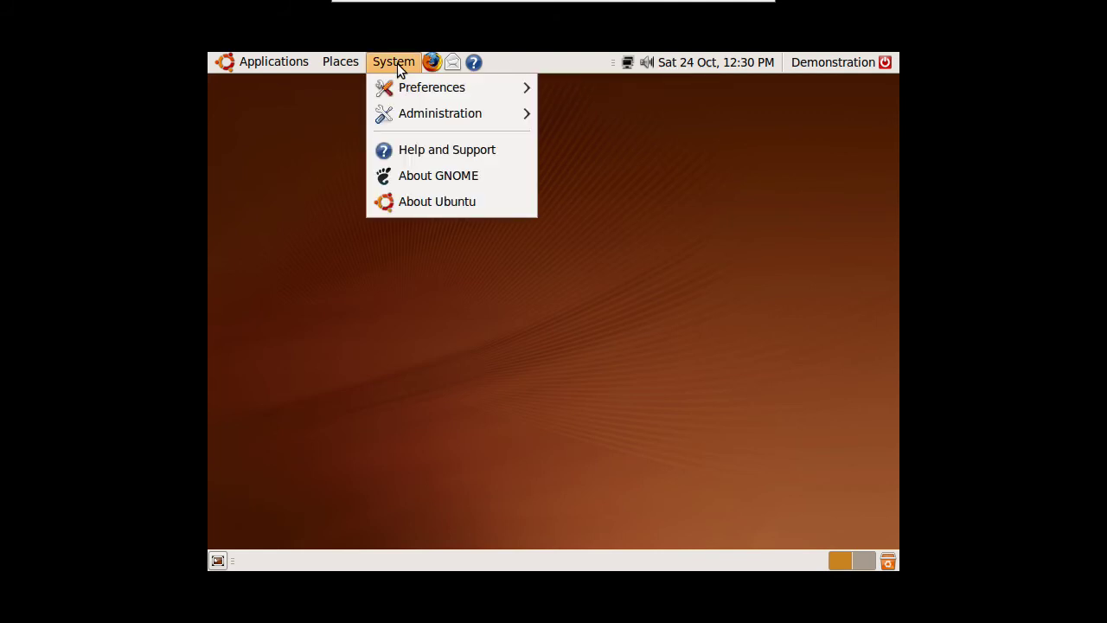
mouse_move(418, 93)
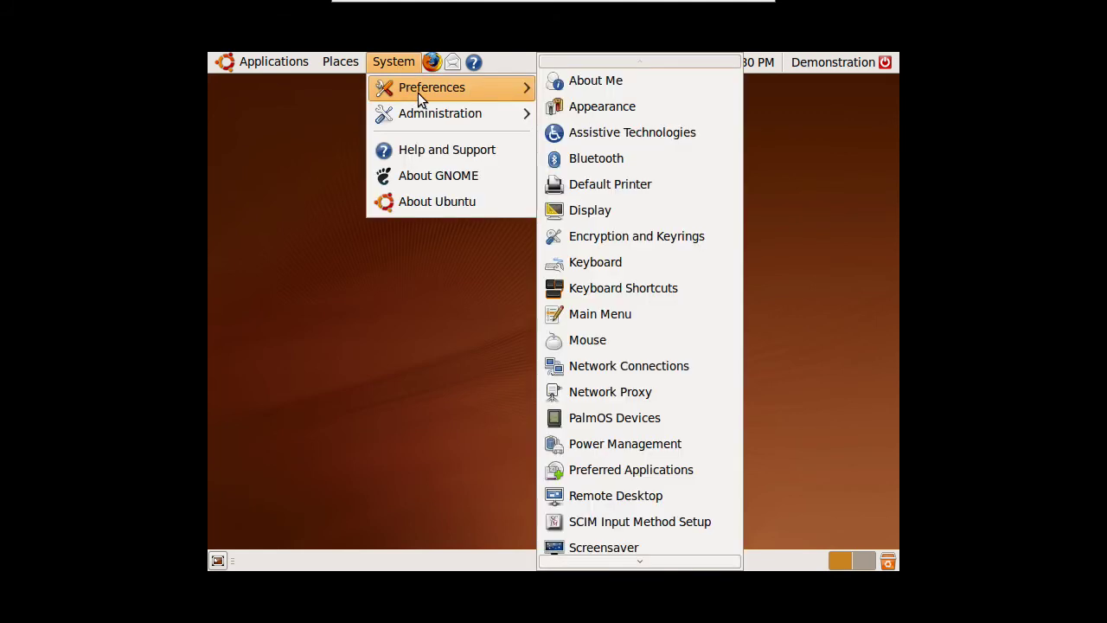
click(578, 211)
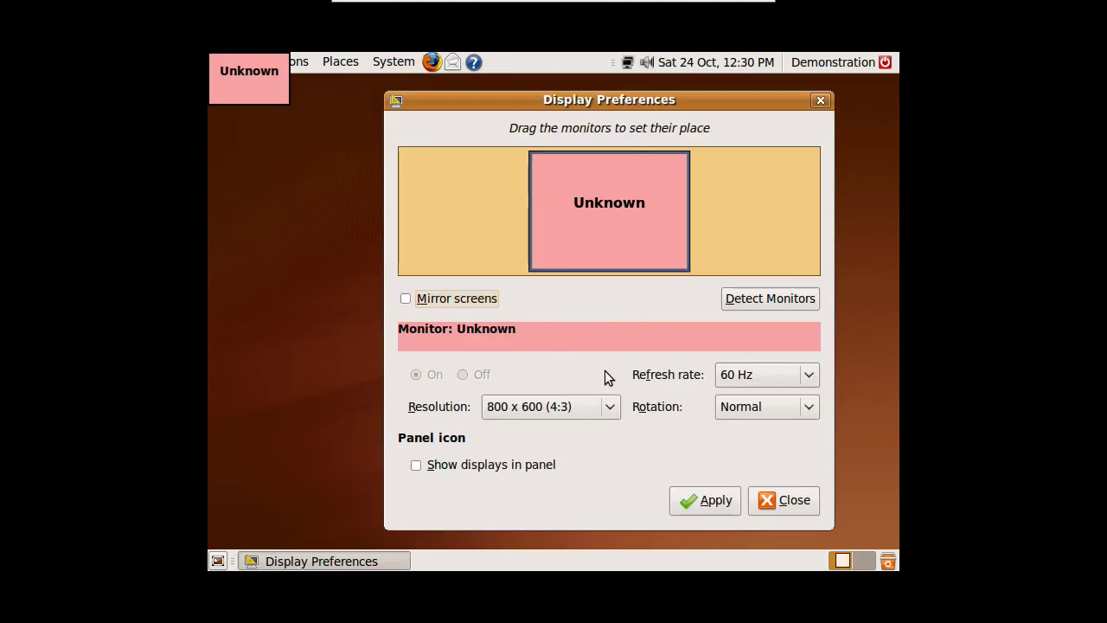
click(606, 407)
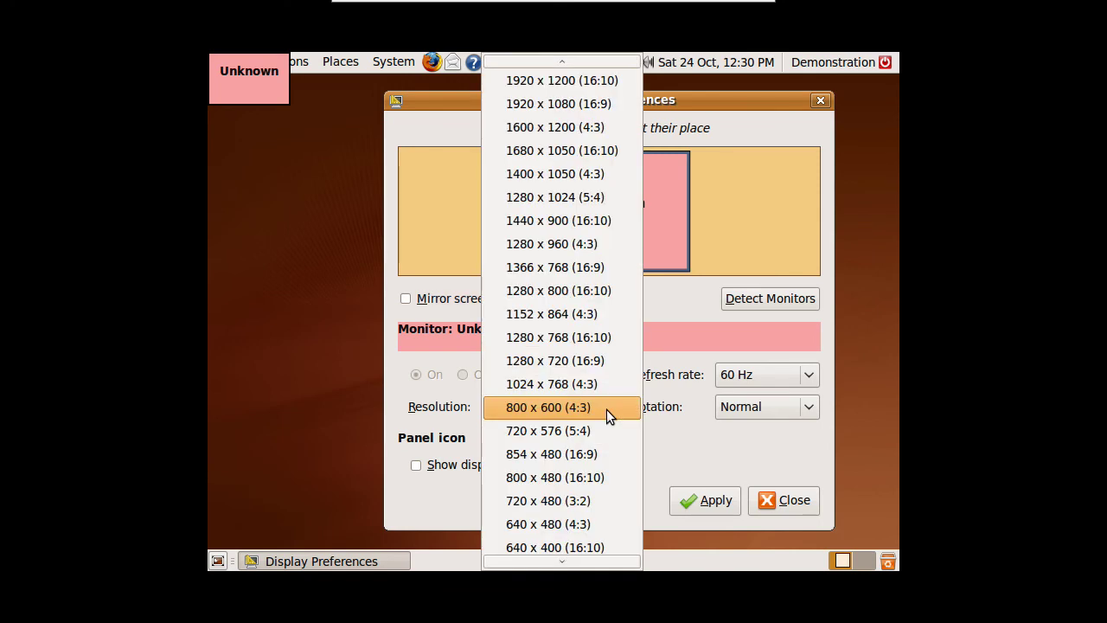
click(574, 361)
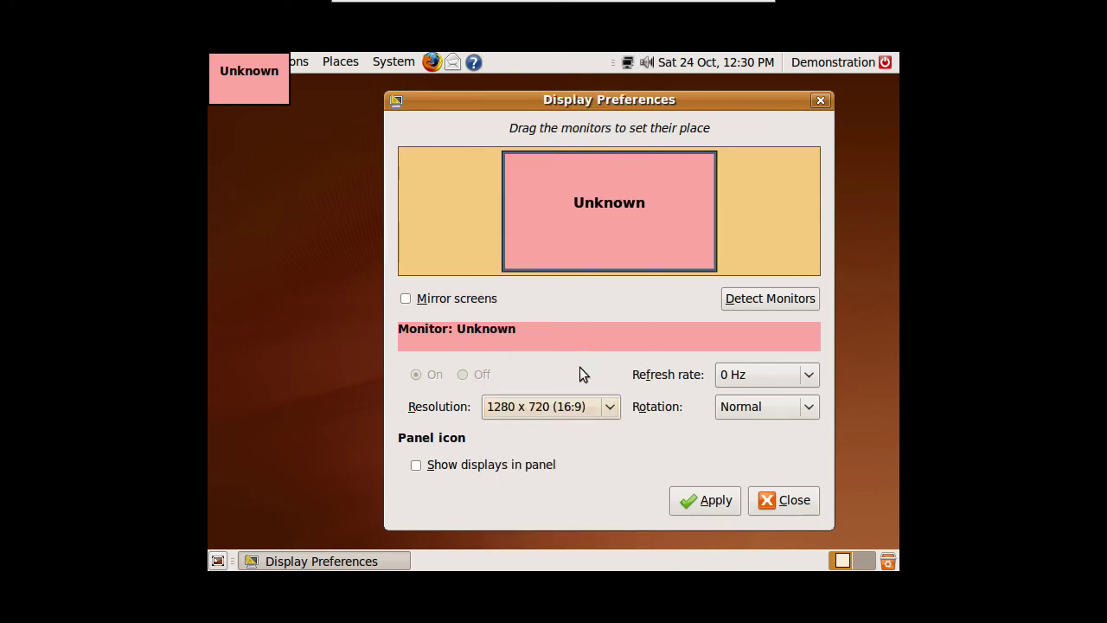
click(705, 501)
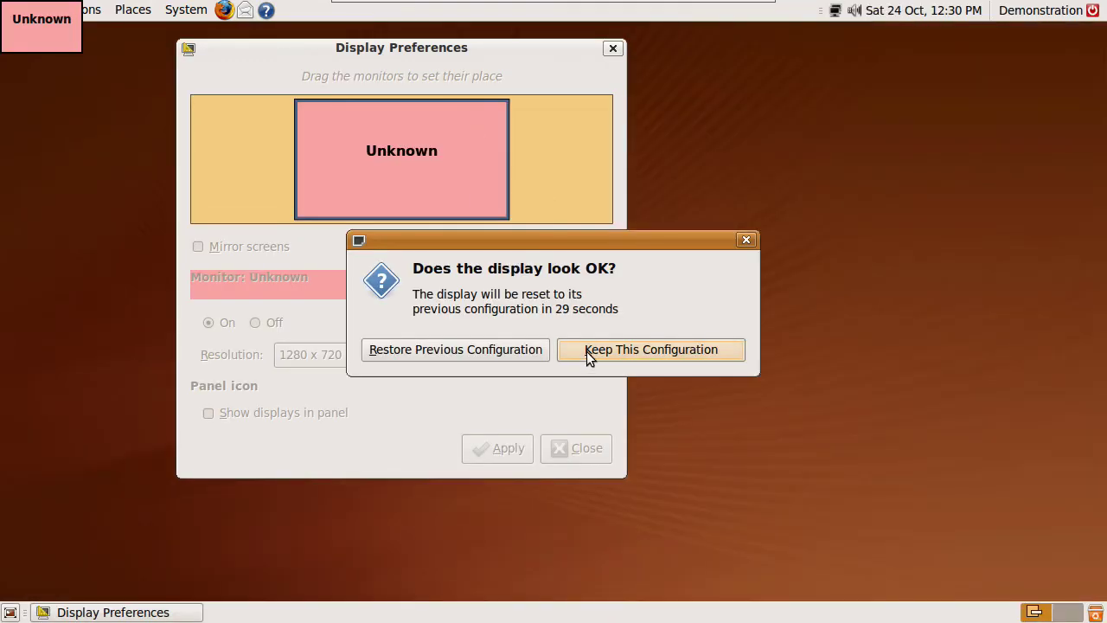
click(586, 351)
click(578, 449)
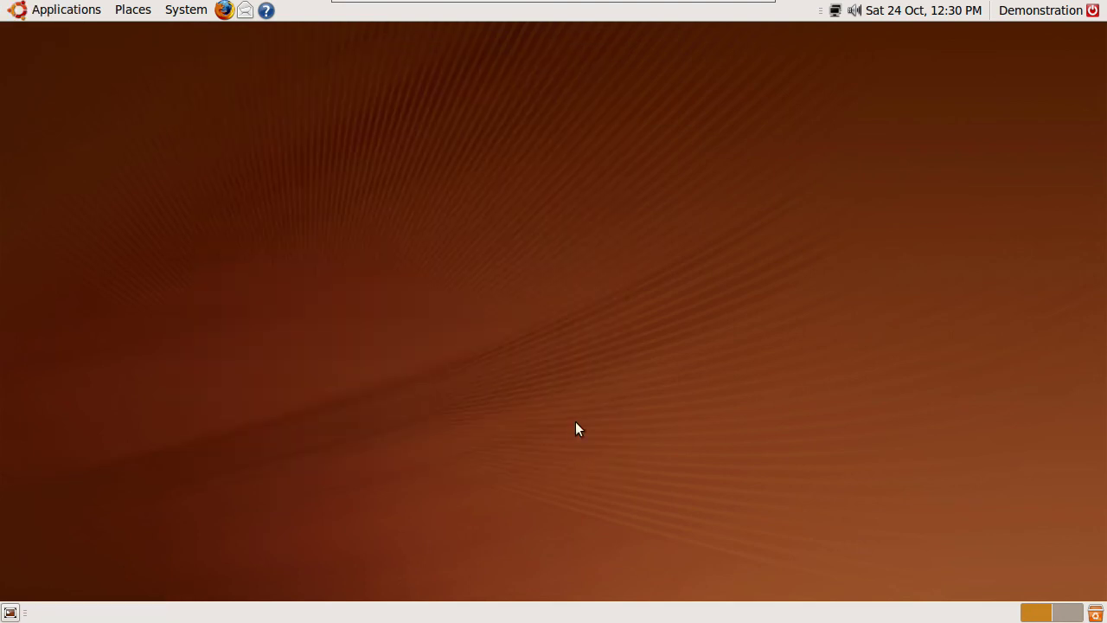